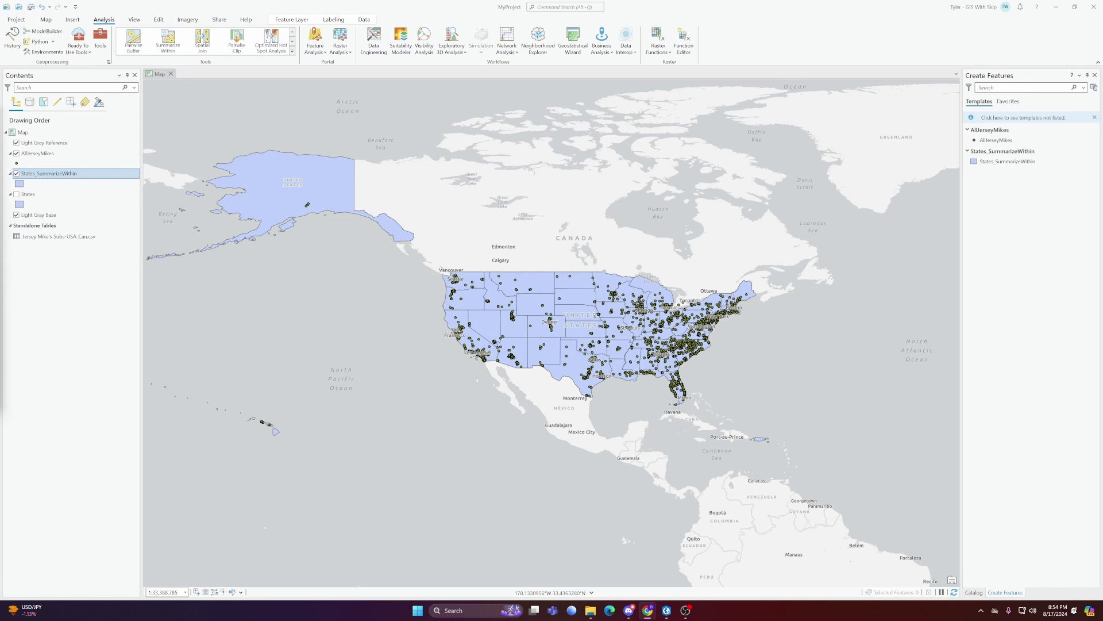
# Step: Switch to the browser, enlarge its window to review the choropleth map image results, and return to ArcGIS Pro
pyautogui.hotkey('alt', 'Tab')
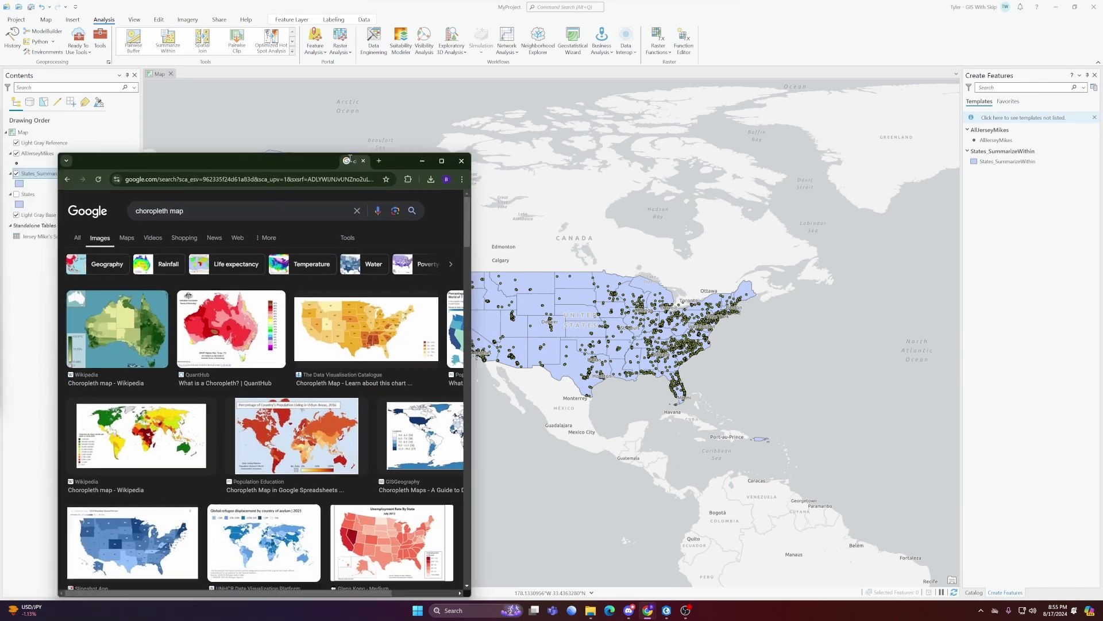
pyautogui.moveTo(404, 159); pyautogui.dragTo(512, 126)
pyautogui.click(554, 122)
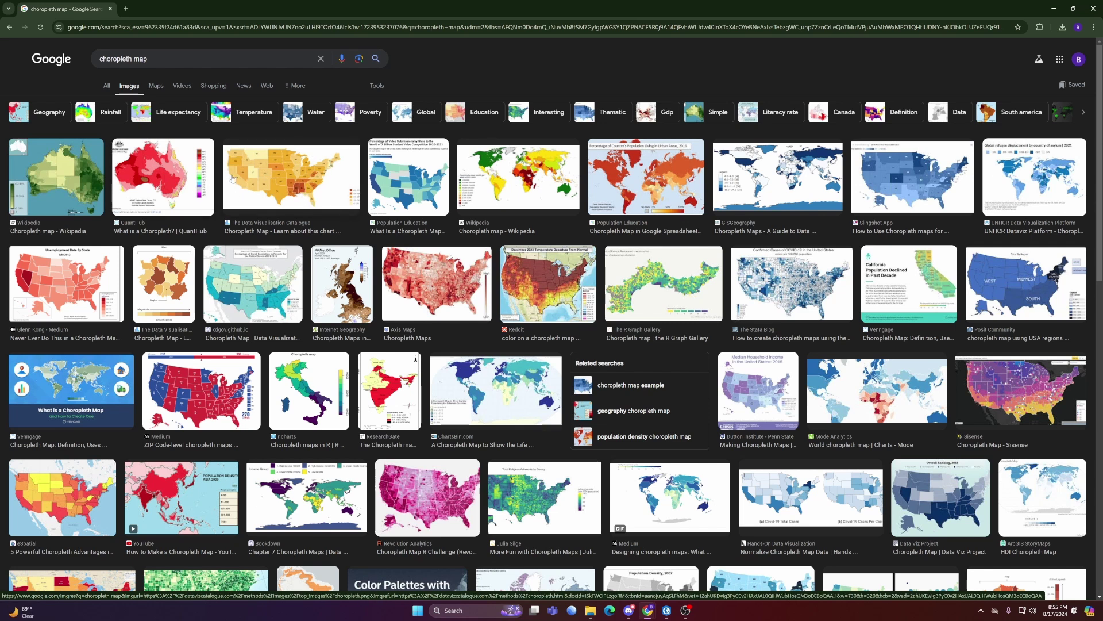
pyautogui.click(1054, 9)
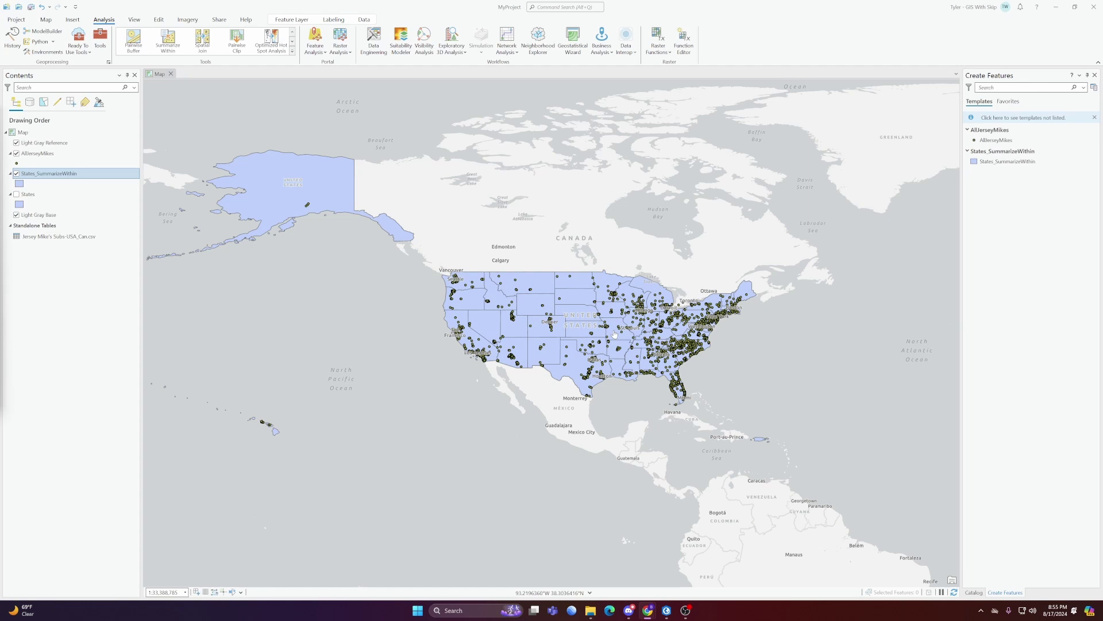
# Step: Examine the Count of Points field in the States_SummarizeWithin attribute table, and close the table
pyautogui.rightClick(70, 178)
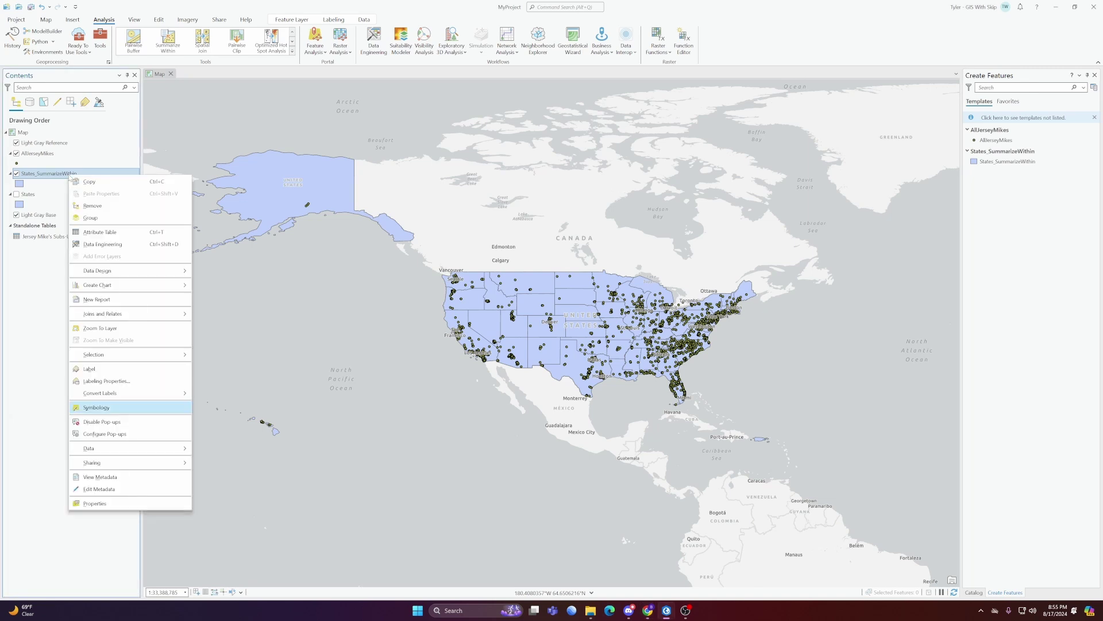
pyautogui.click(97, 233)
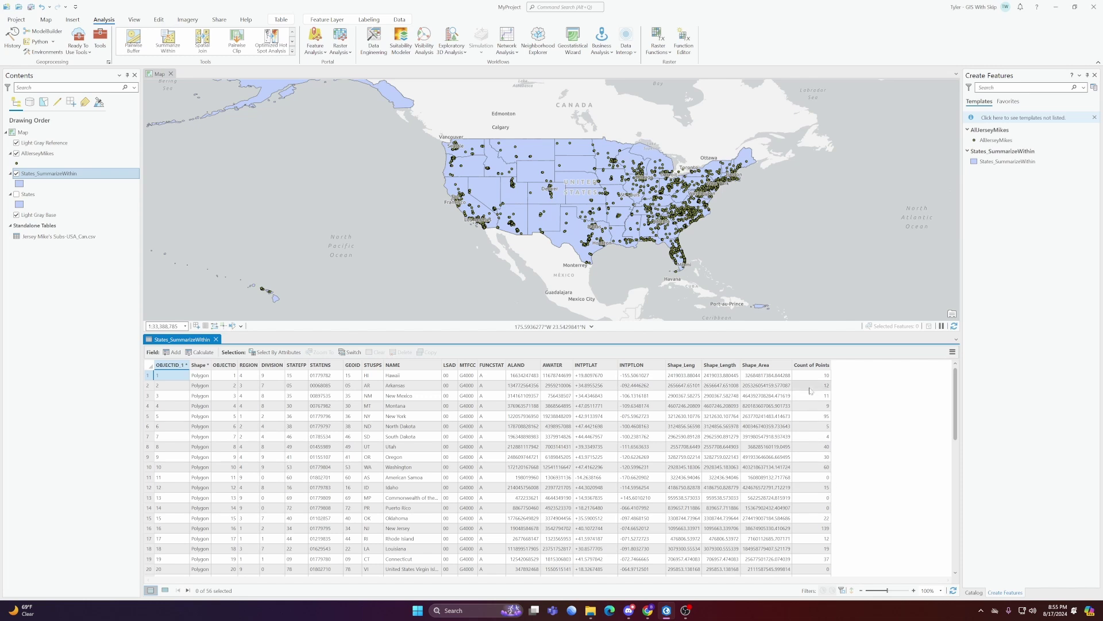
pyautogui.click(216, 339)
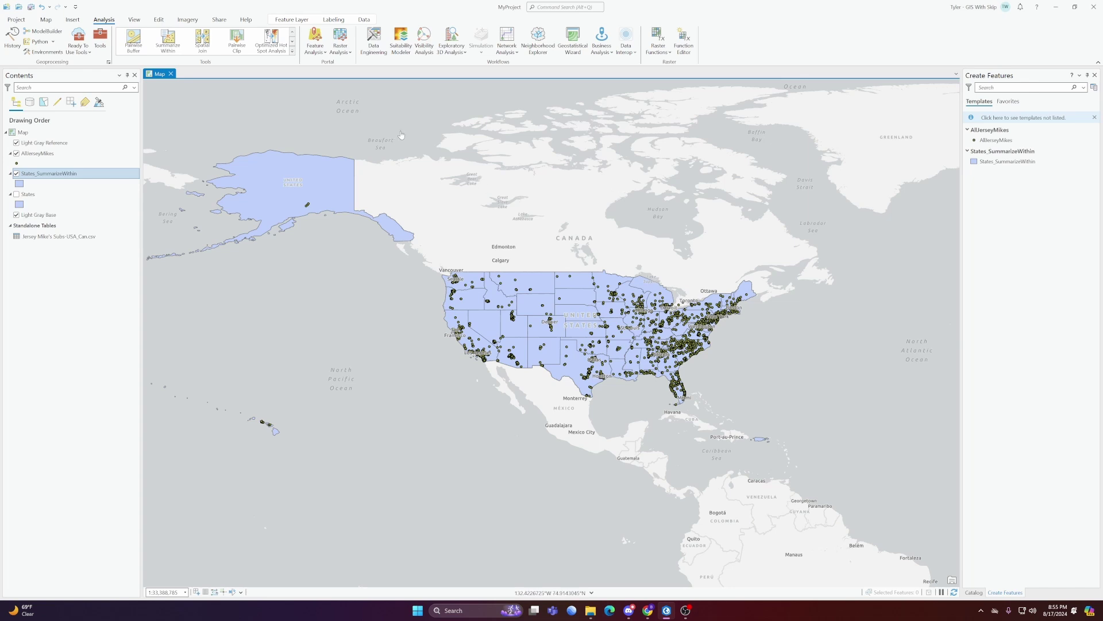
# Step: Change the primary symbology of the States_SummarizeWithin layer to Graduated Colors
pyautogui.rightClick(58, 178)
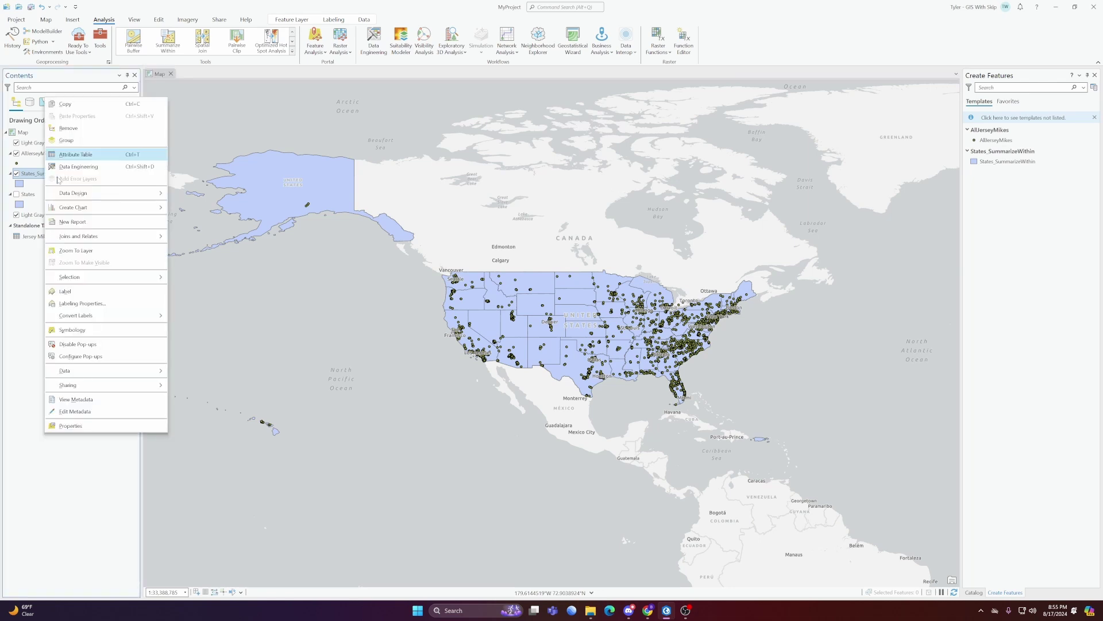
pyautogui.click(83, 330)
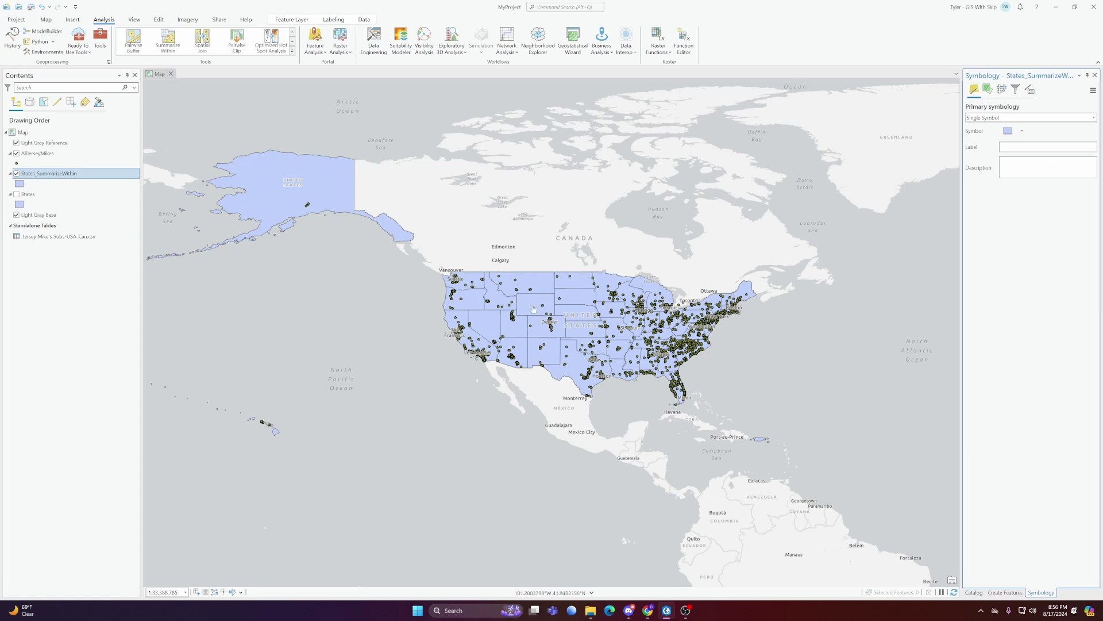
pyautogui.click(1093, 117)
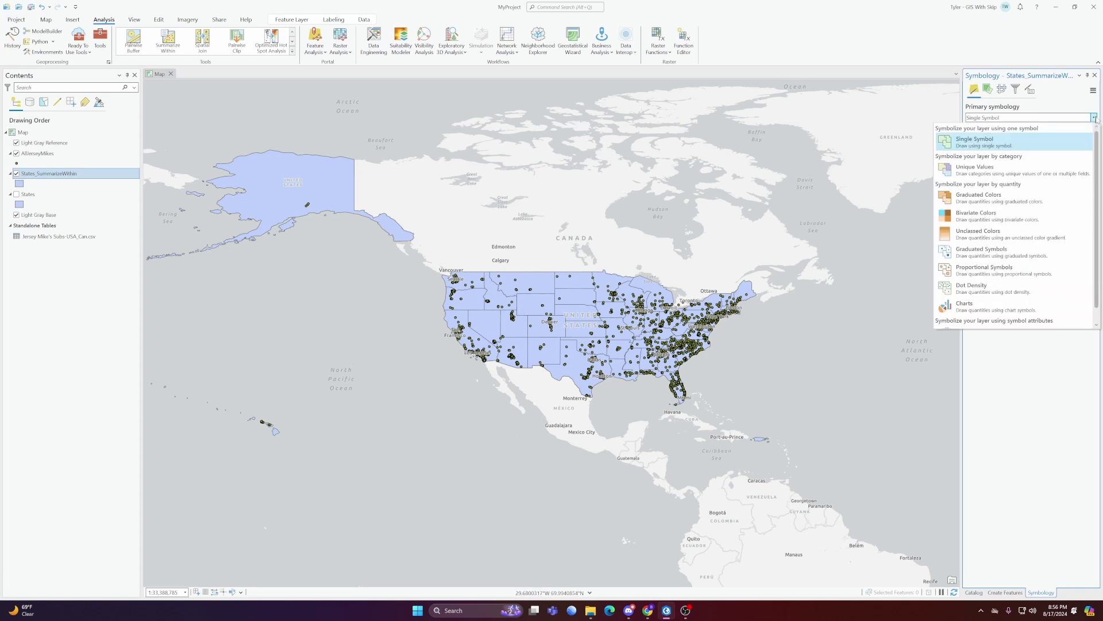
pyautogui.click(983, 205)
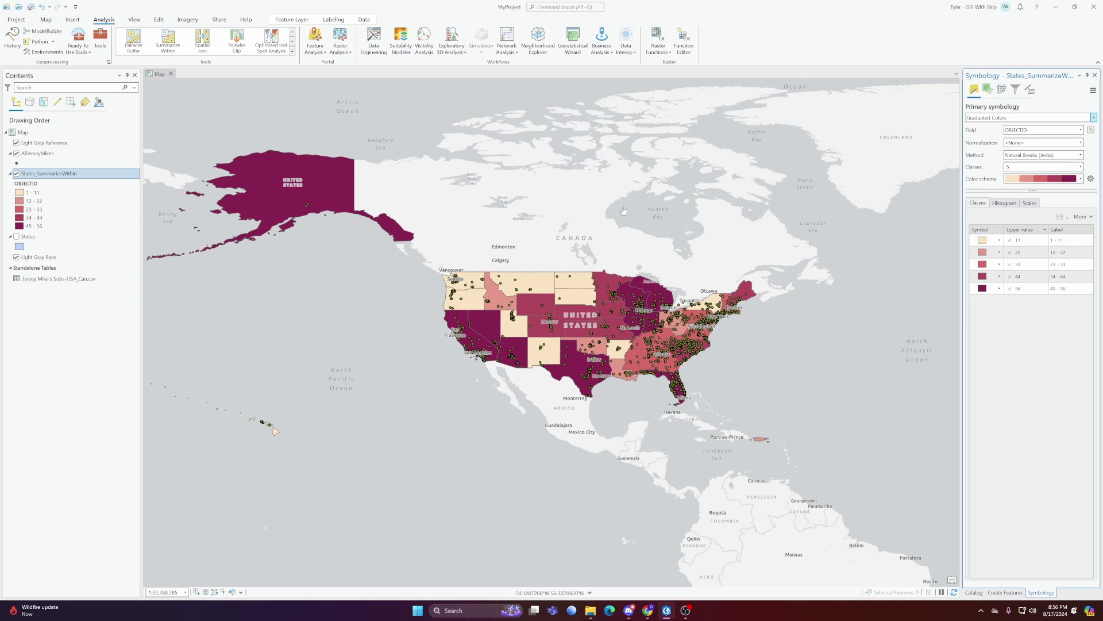
# Step: Hide the AllJerseyMikes layer and set the graduated colors field to Count of Points
pyautogui.click(16, 153)
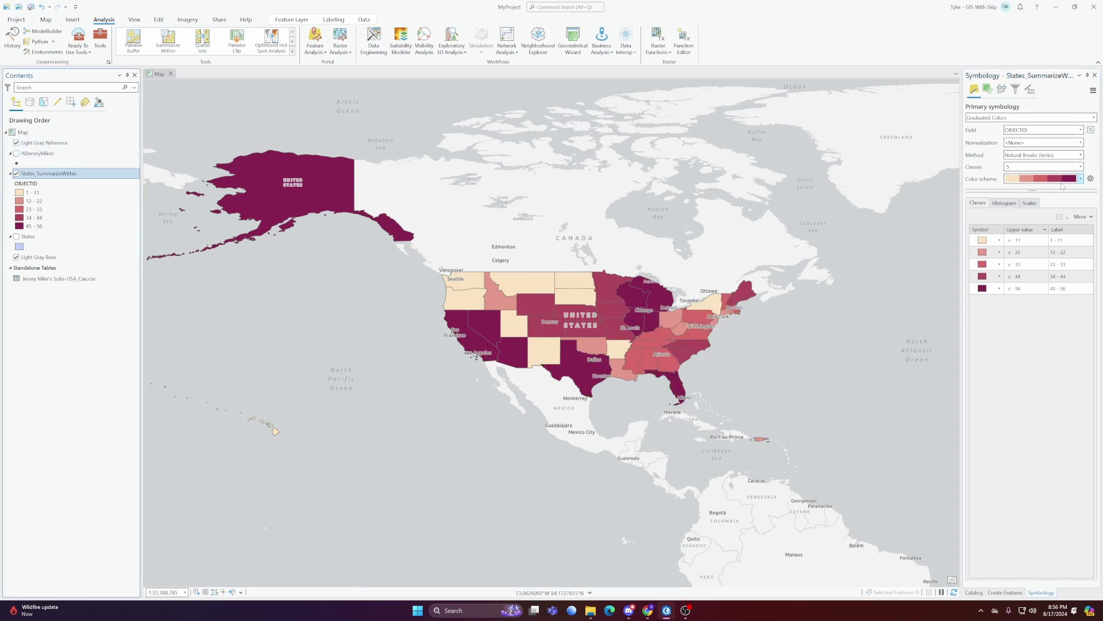
pyautogui.click(1080, 130)
pyautogui.click(1026, 193)
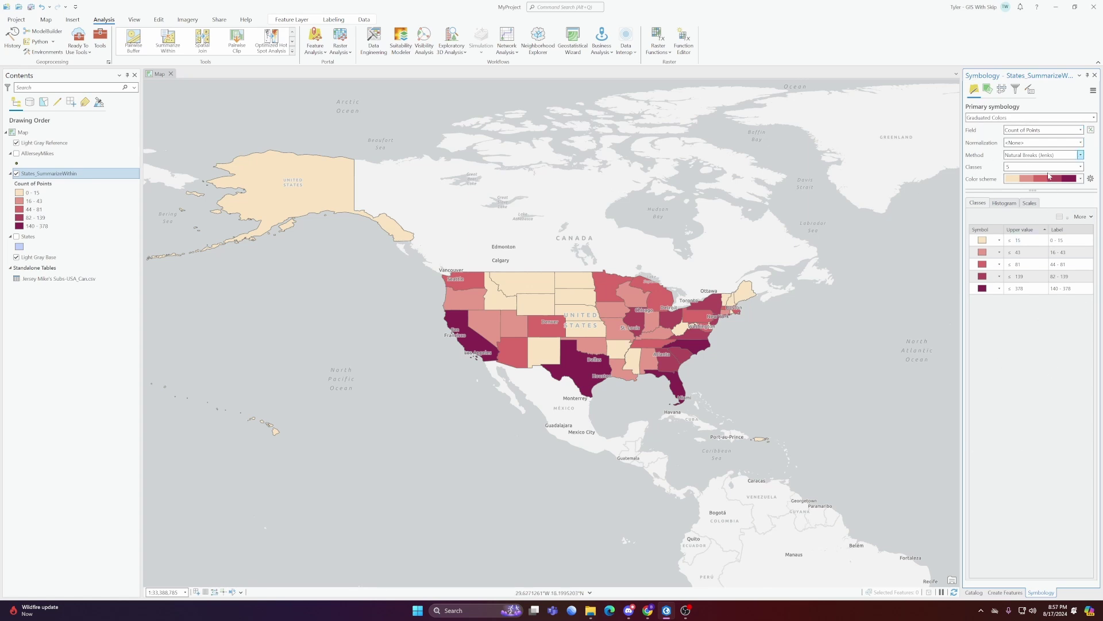
# Step: Review the available classification methods and the value ranges of the lowest and highest Count of Points classes
pyautogui.click(1080, 155)
pyautogui.click(1081, 155)
pyautogui.click(1081, 155)
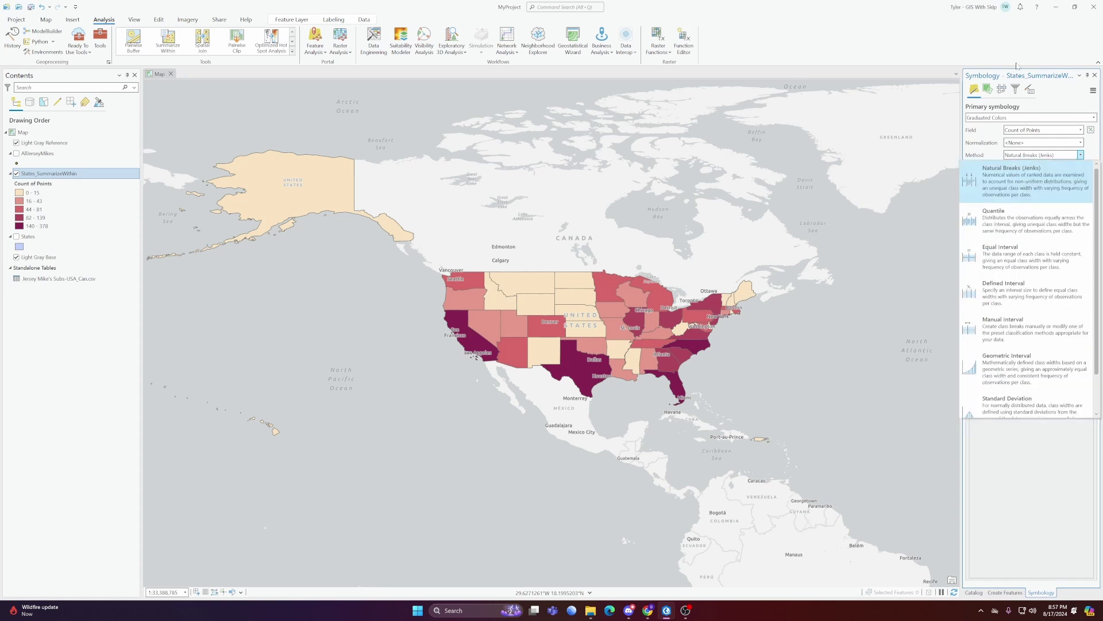
pyautogui.click(1057, 95)
pyautogui.click(1056, 241)
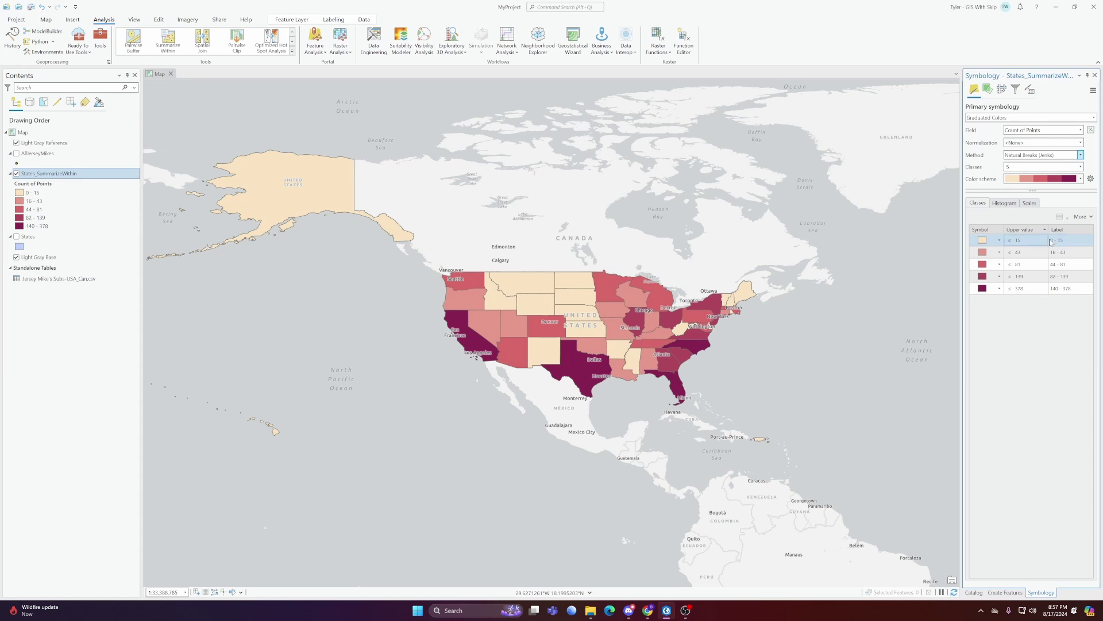
pyautogui.click(1069, 288)
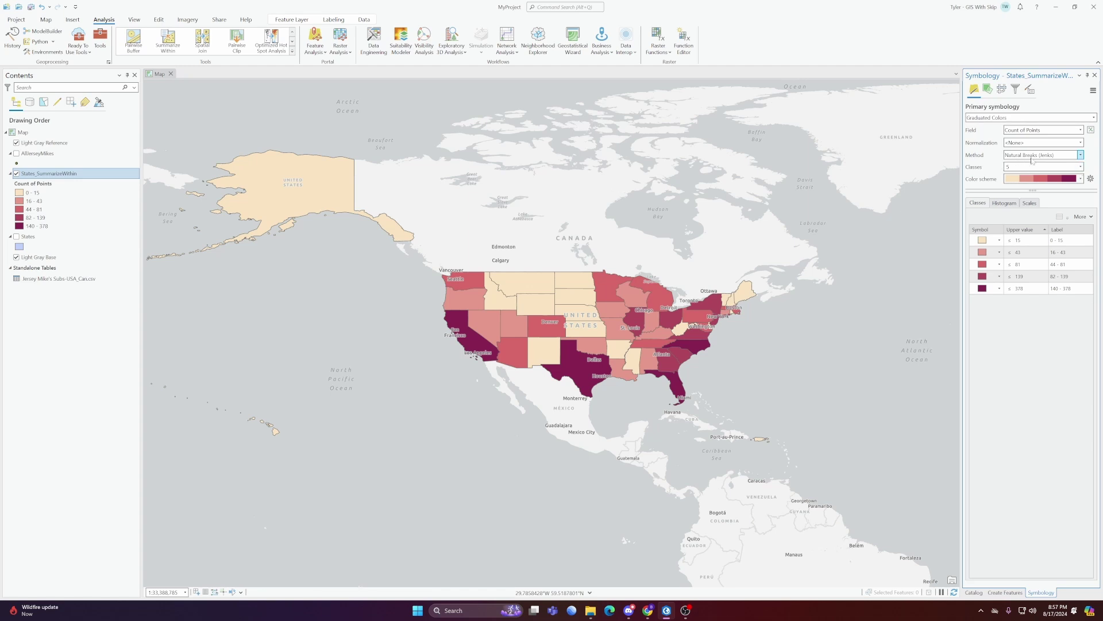
# Step: Set the number of classes to 10 and review the value ranges of the Natural Breaks classes
pyautogui.click(1079, 167)
pyautogui.click(1032, 225)
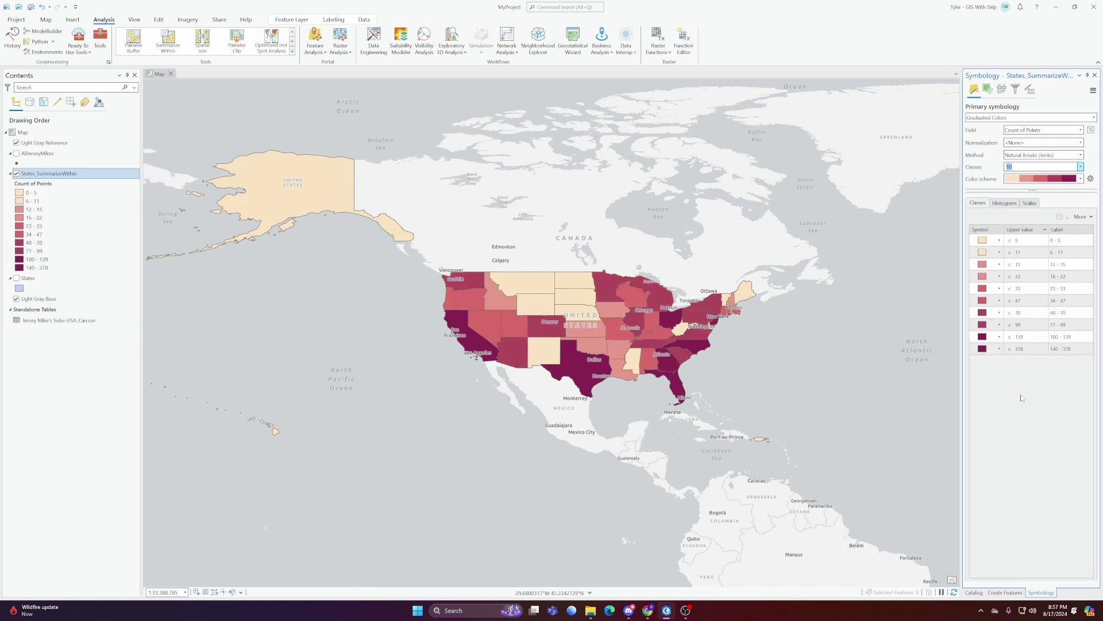
pyautogui.click(1062, 349)
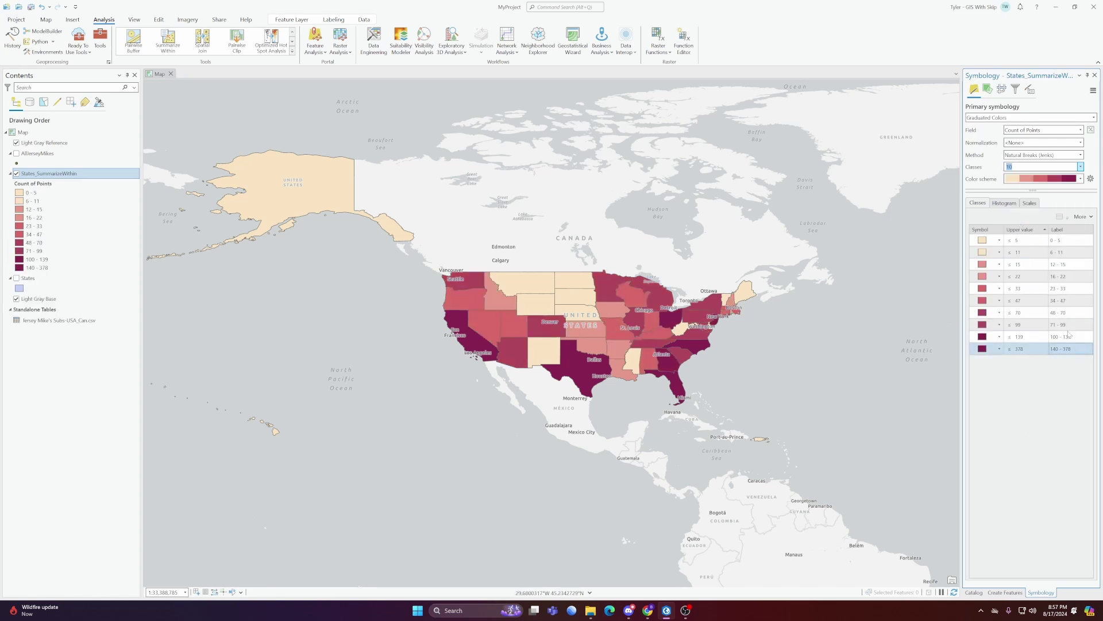
pyautogui.click(1072, 264)
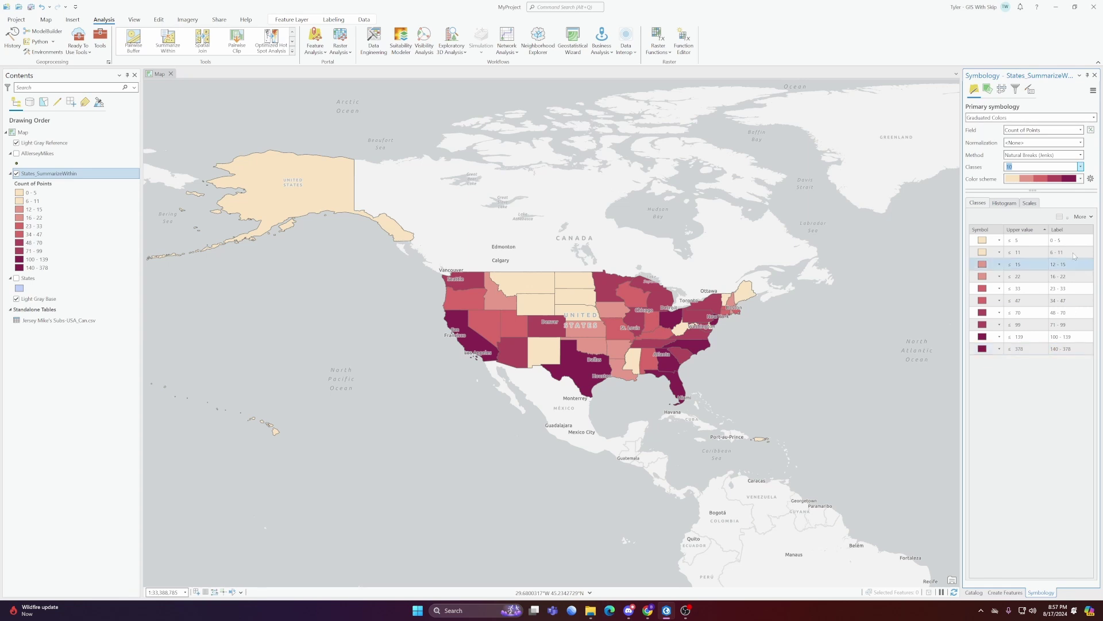
pyautogui.click(1061, 241)
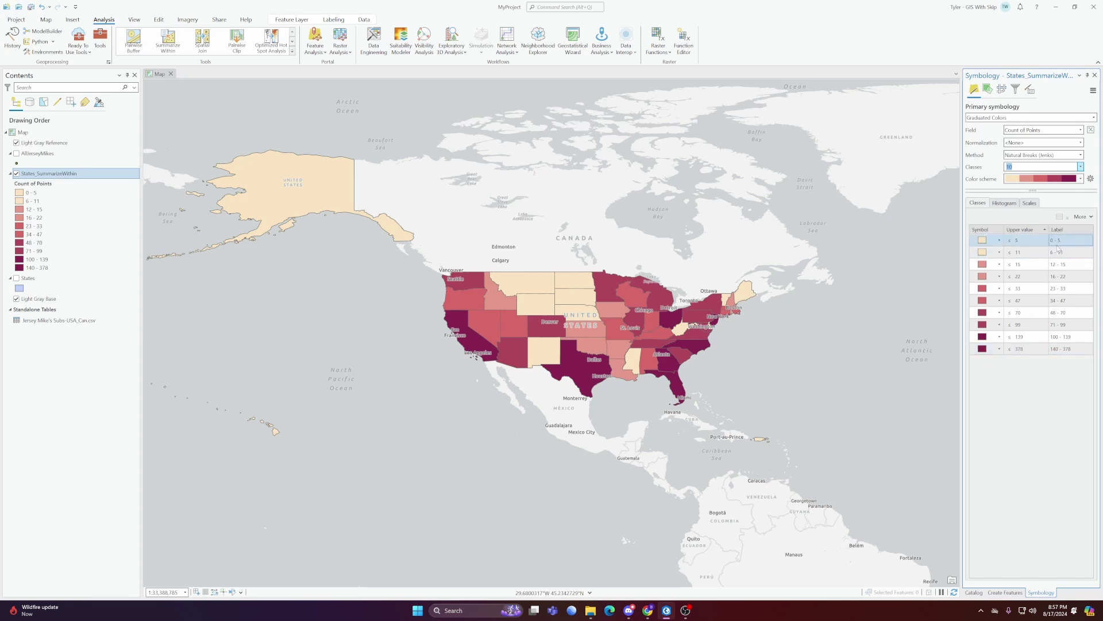
pyautogui.click(1080, 167)
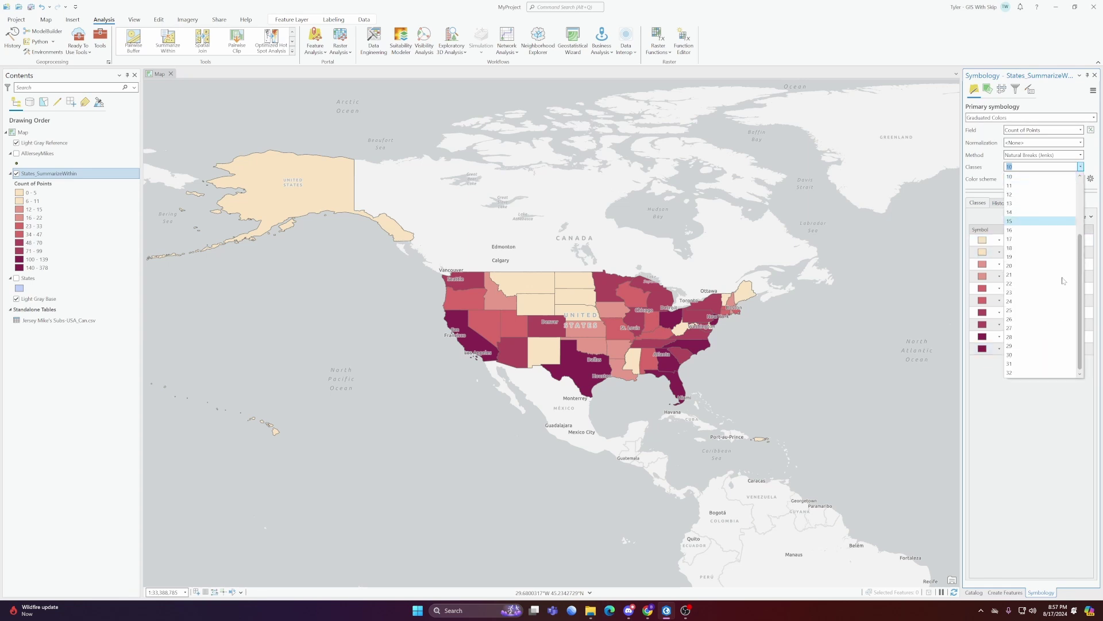
pyautogui.scroll(2, 1019, 242)
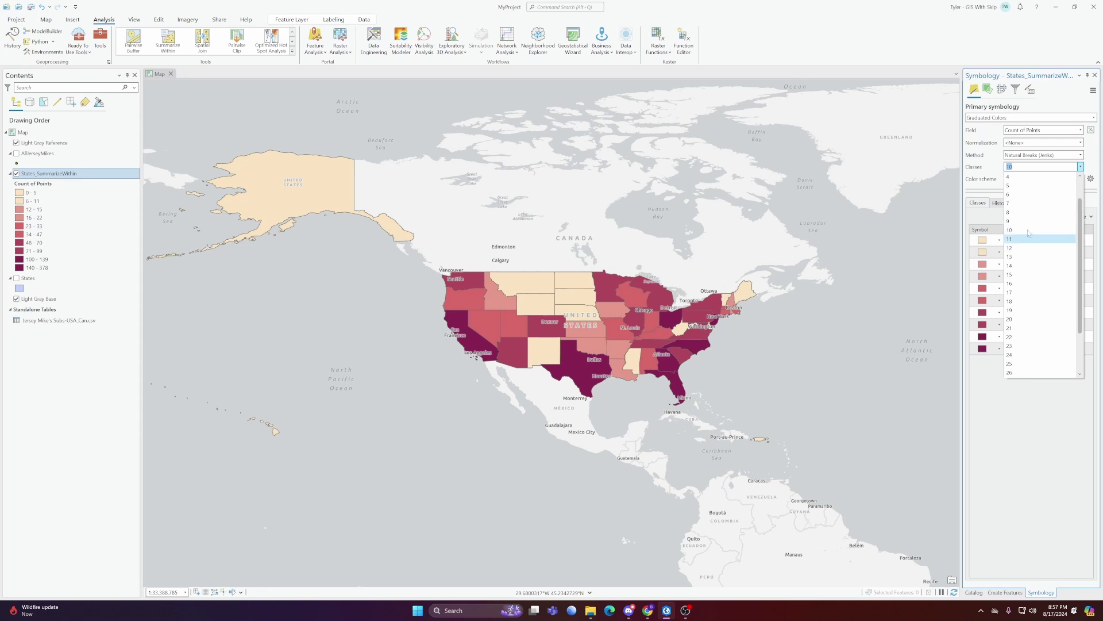
pyautogui.click(1015, 231)
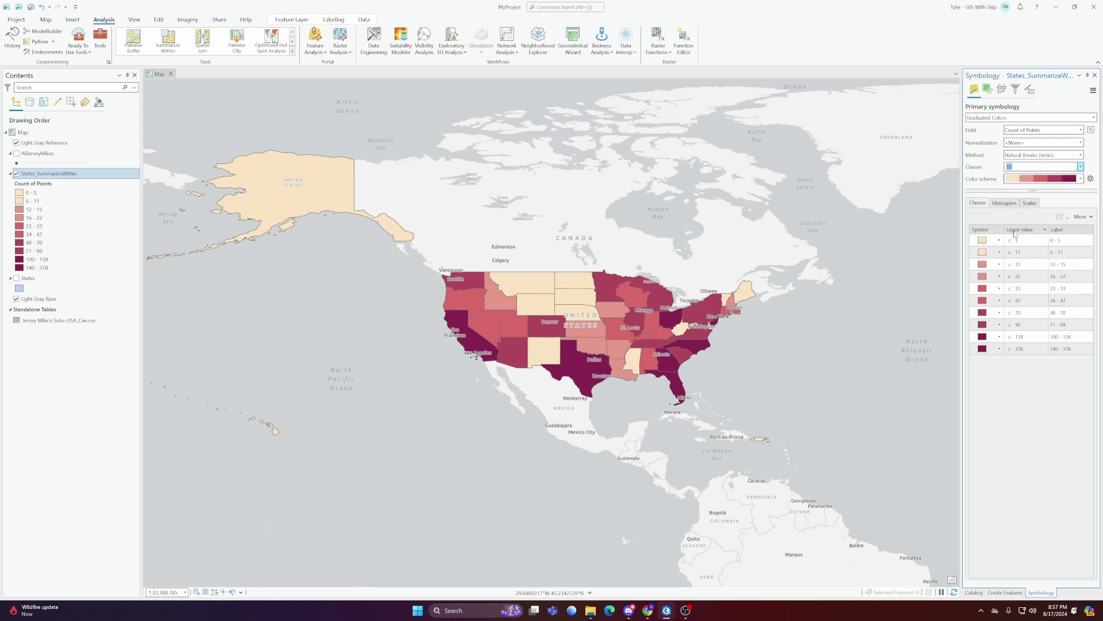
# Step: Change the classification method of the graduated colors to Quantile
pyautogui.click(1081, 155)
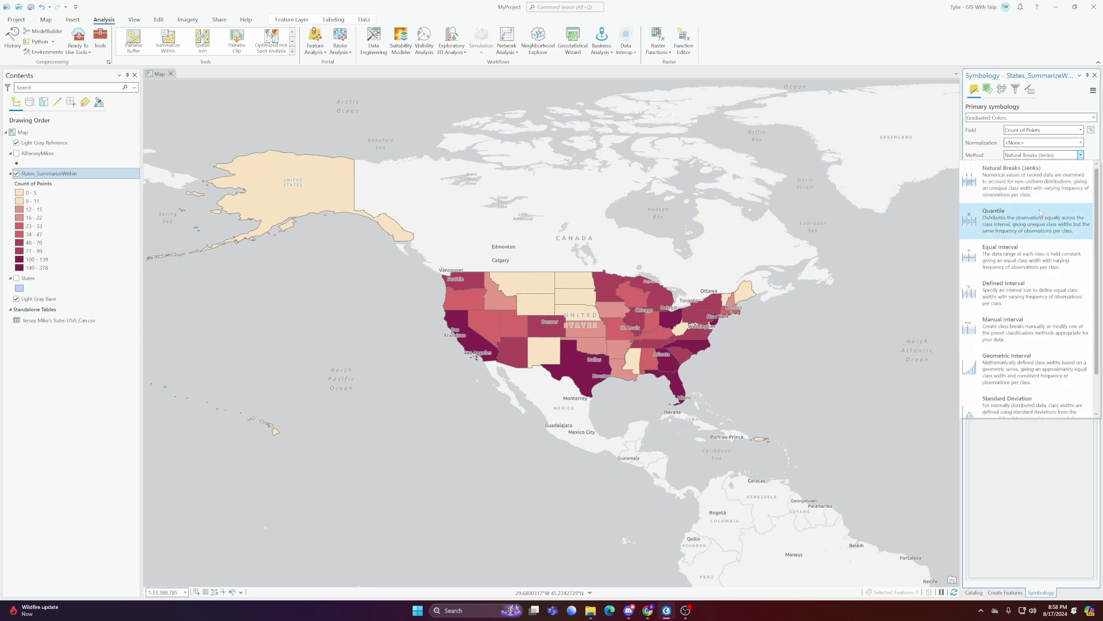
pyautogui.click(986, 224)
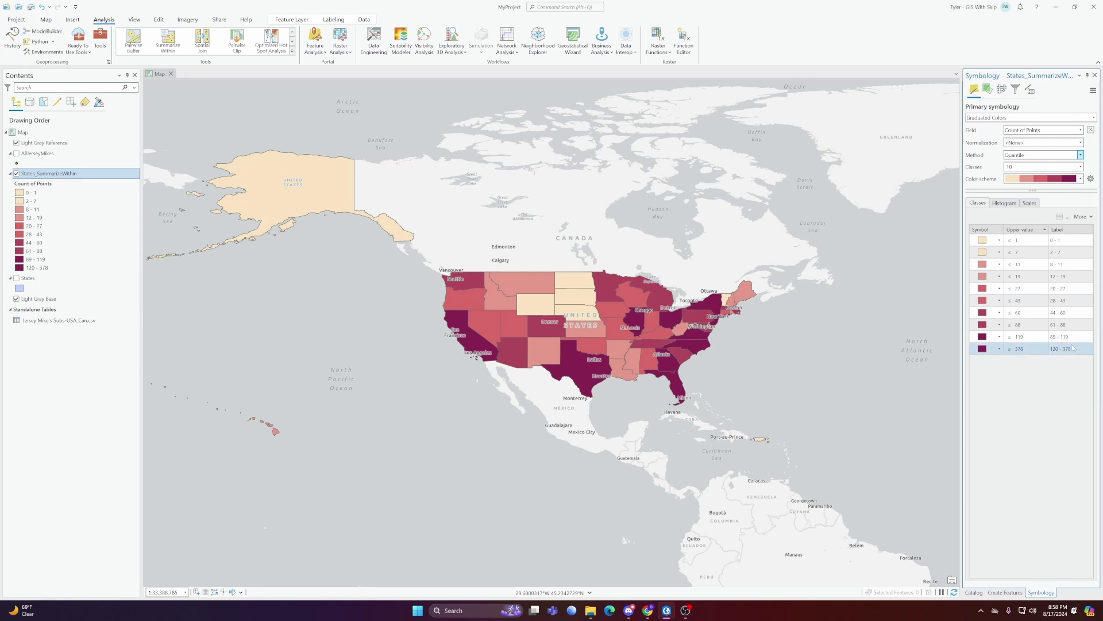
# Step: Change the classification method to Equal Interval and review the upper values of its classes
pyautogui.click(1080, 155)
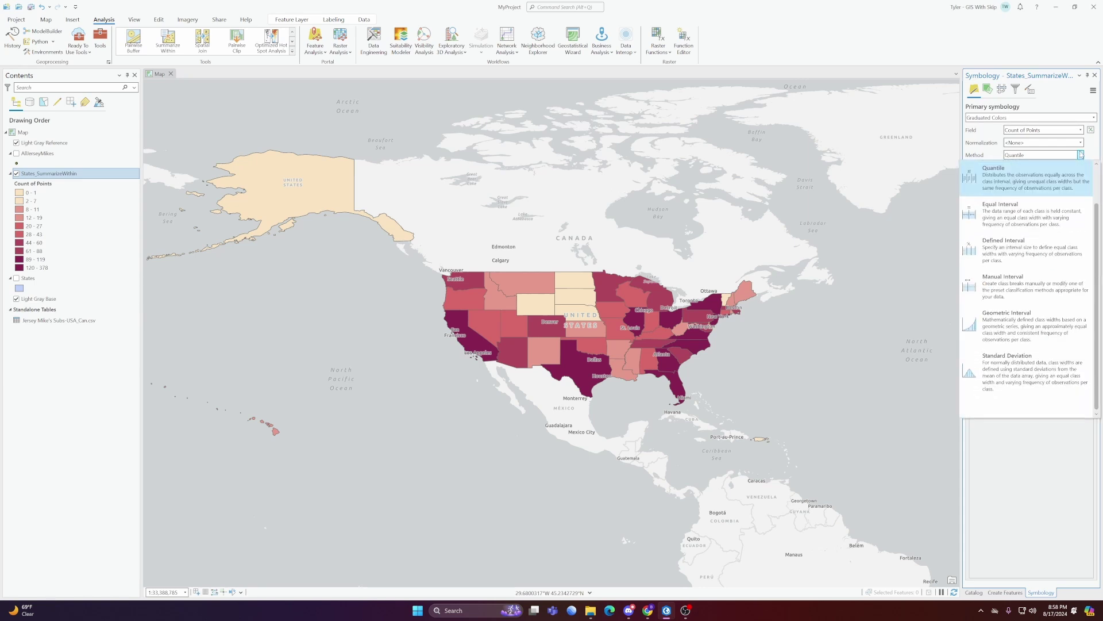
pyautogui.click(1017, 218)
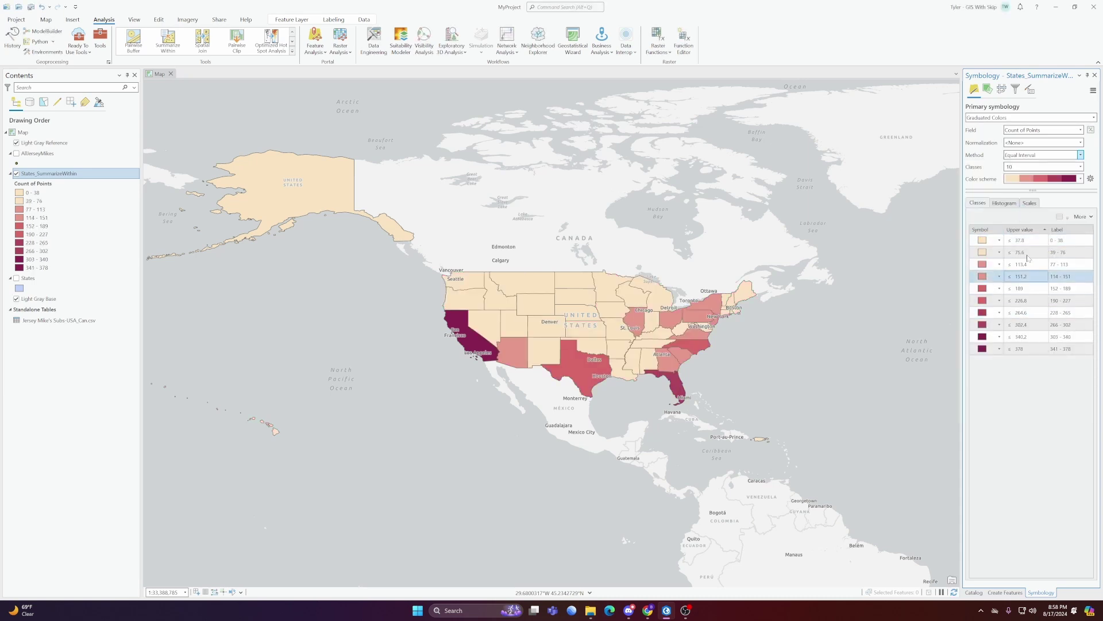
pyautogui.click(1034, 325)
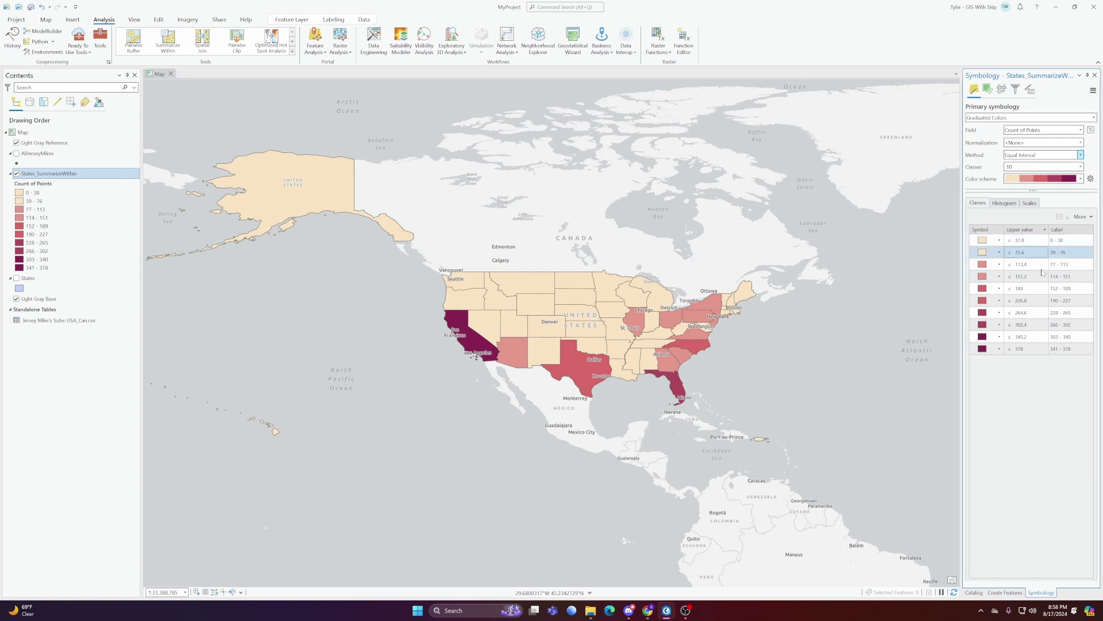
pyautogui.click(1025, 238)
pyautogui.click(1081, 156)
pyautogui.click(1080, 155)
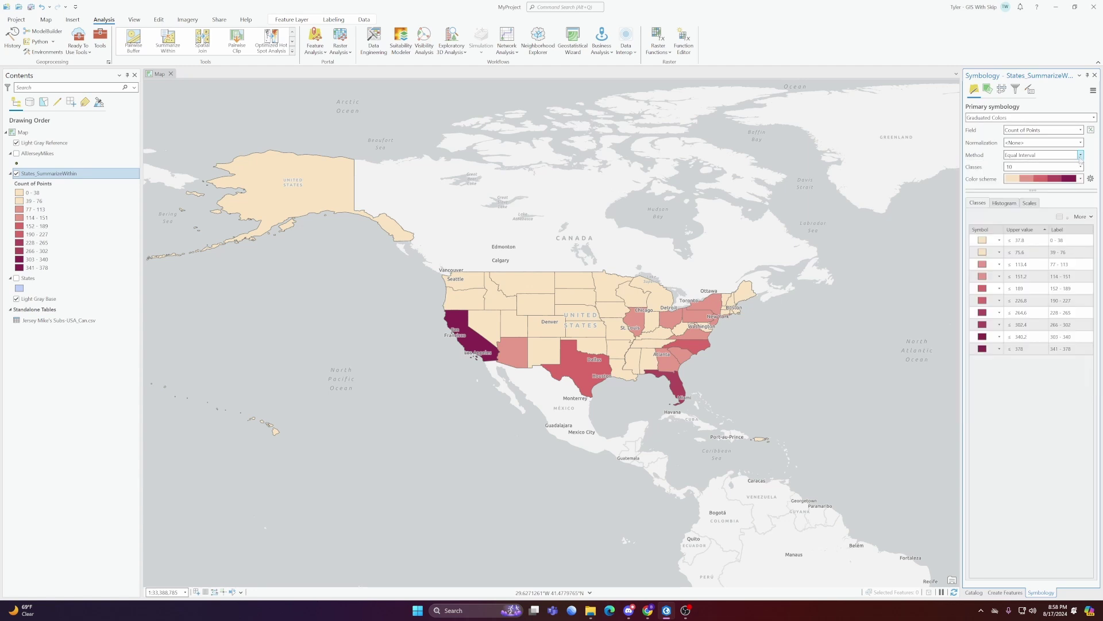
# Step: Set the number of Equal Interval classes to 5
pyautogui.click(1080, 167)
pyautogui.scroll(3, 1020, 215)
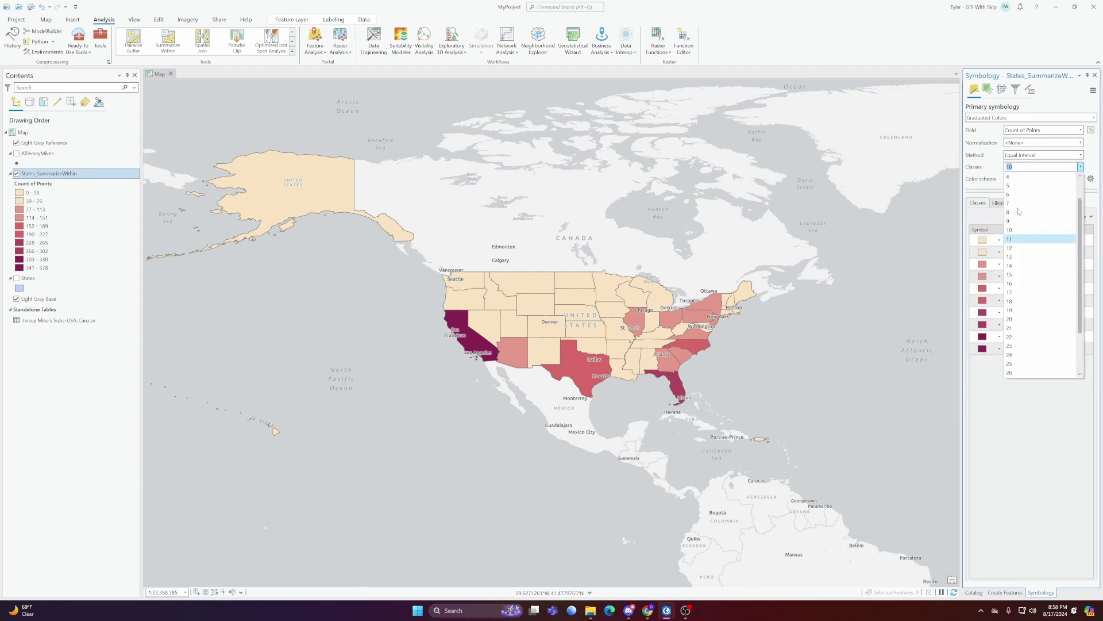
pyautogui.click(1017, 194)
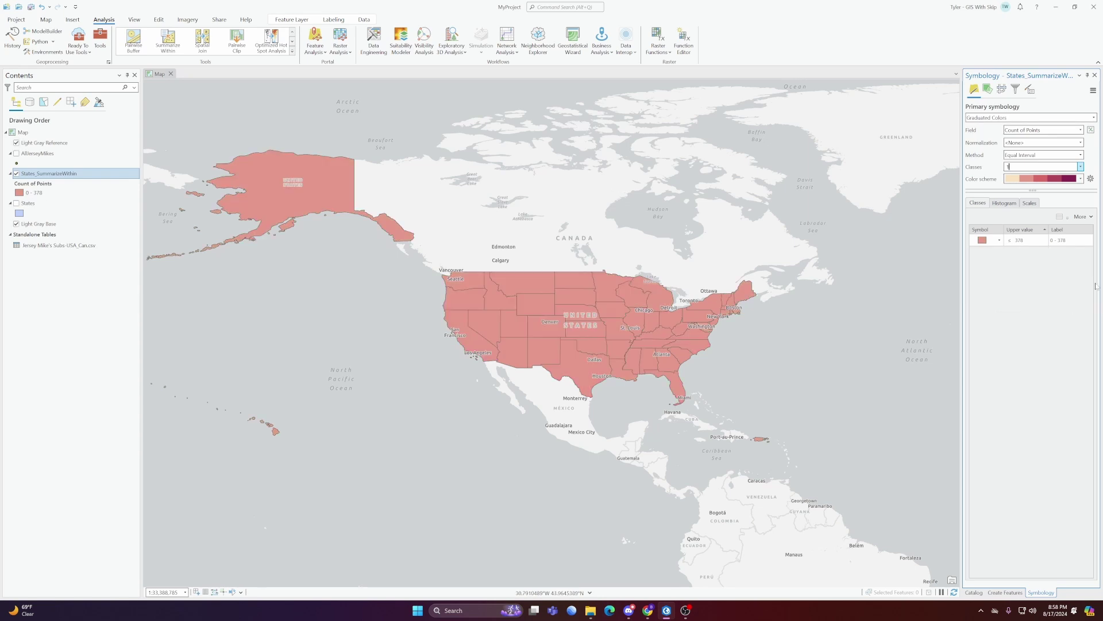
pyautogui.click(1080, 168)
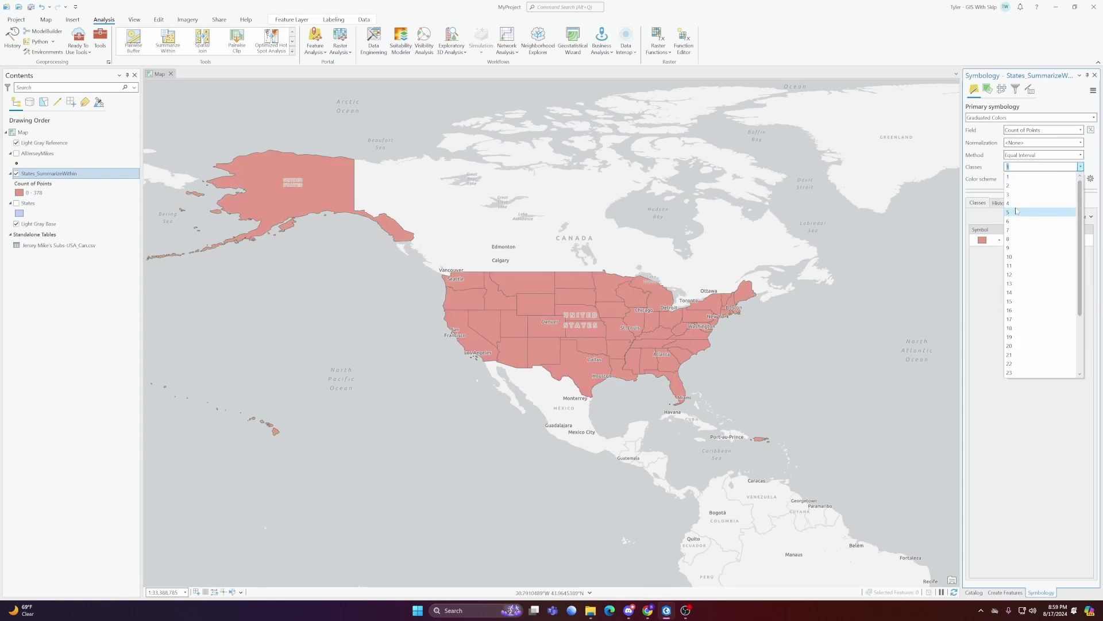
pyautogui.click(1018, 210)
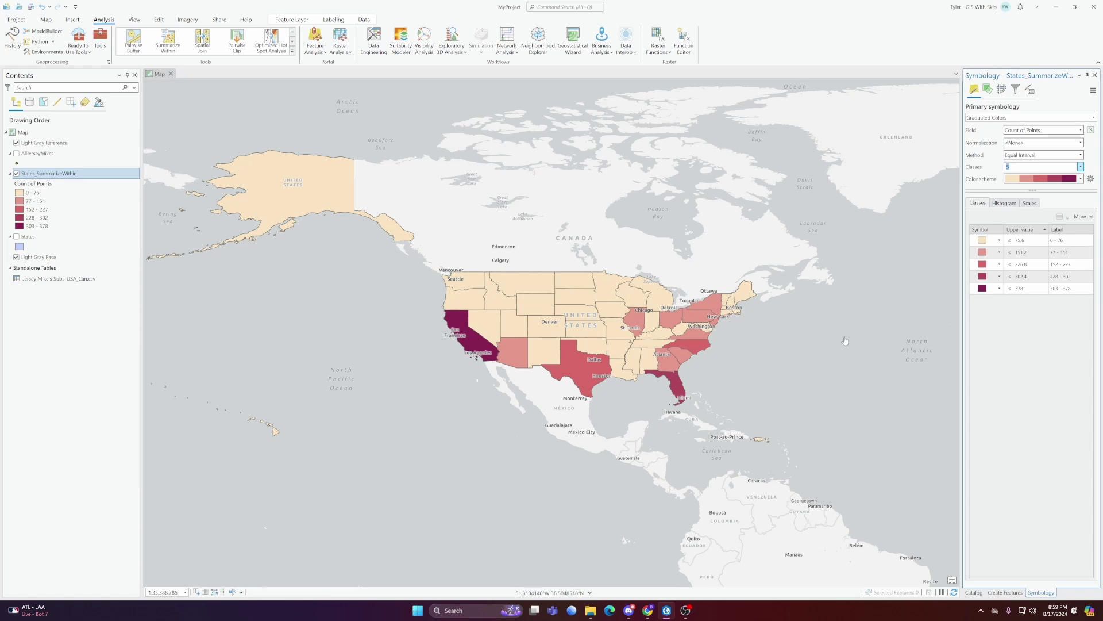
pyautogui.click(1081, 155)
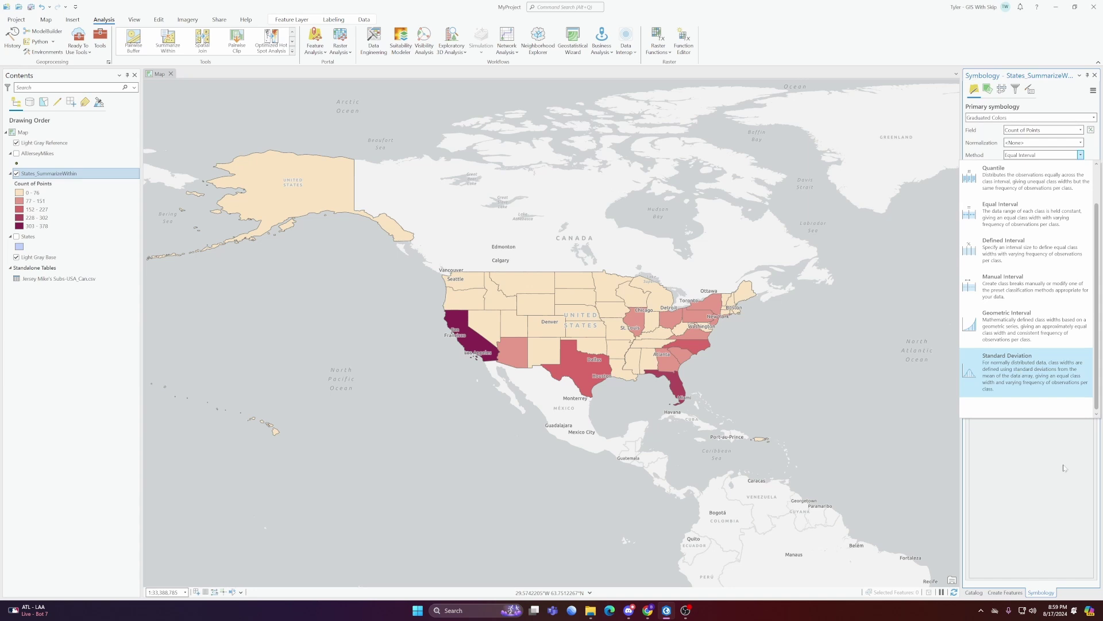
pyautogui.click(942, 224)
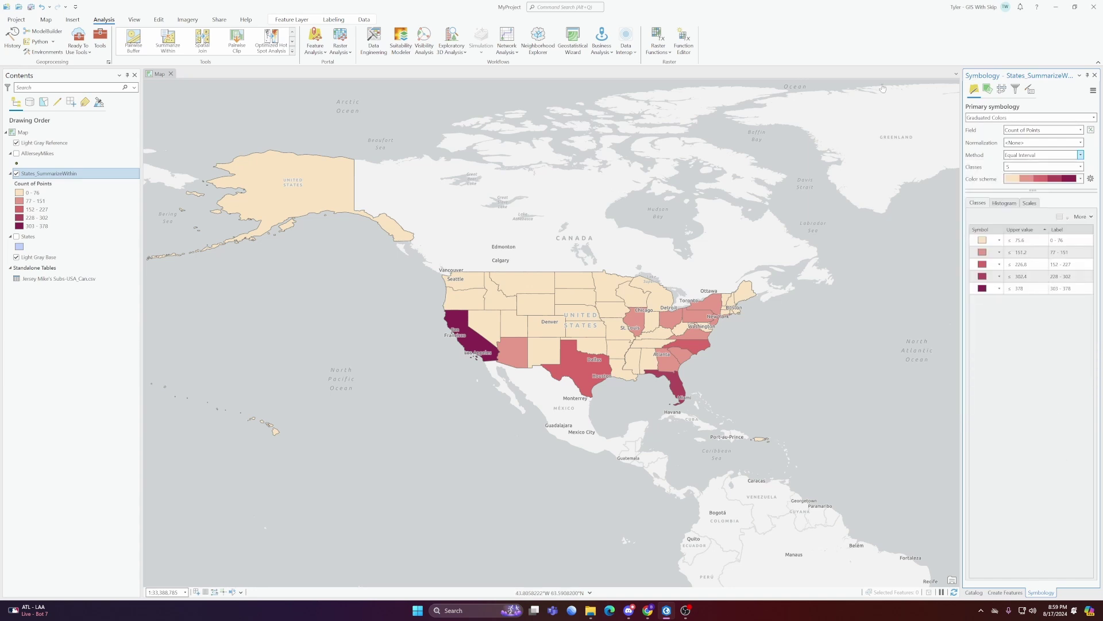